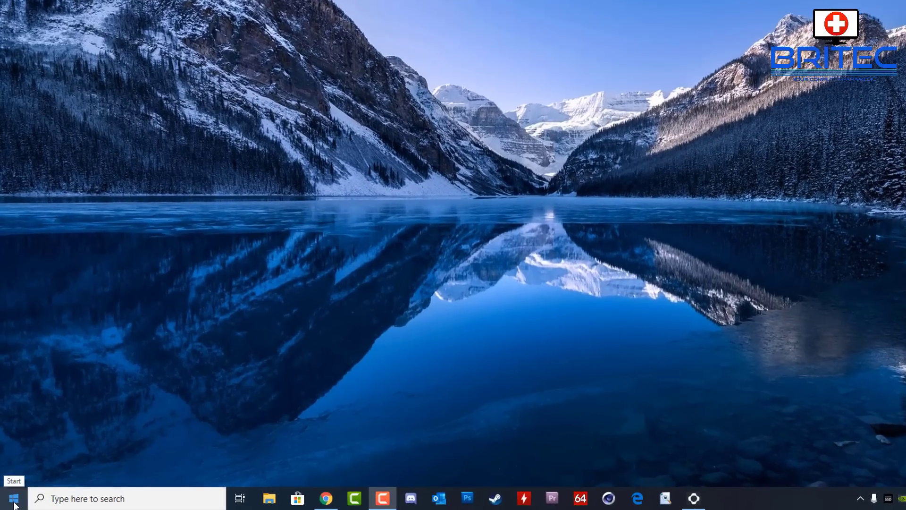
# Check the Windows specifications on the About page, then close Settings.
pyautogui.rightClick(14, 503)
pyautogui.click(51, 232)
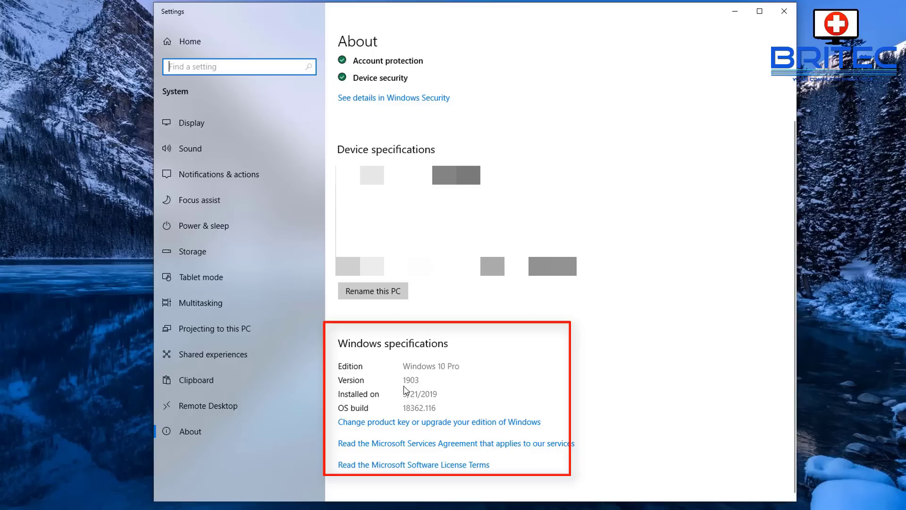
pyautogui.click(784, 11)
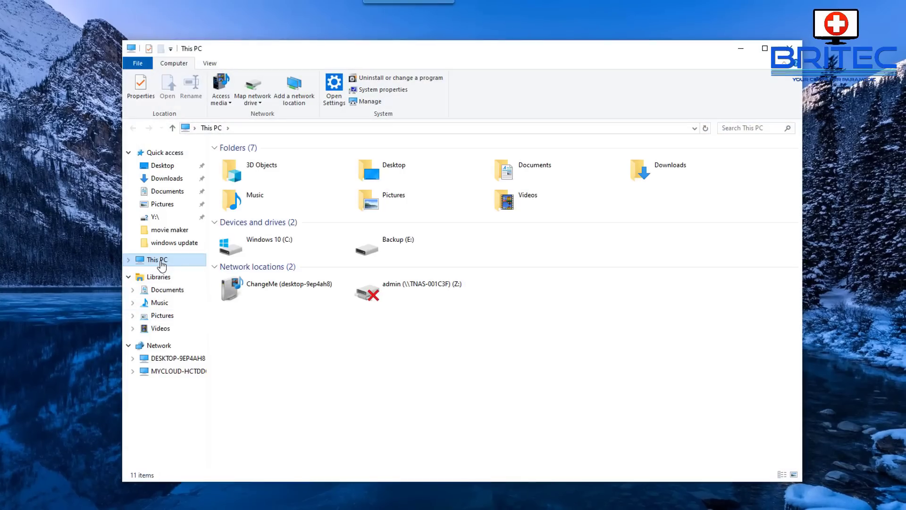
# Open the Windows 10 (C:) drive, select the Windows.old folder, then close File Explorer.
pyautogui.click(260, 243)
pyautogui.doubleClick(260, 242)
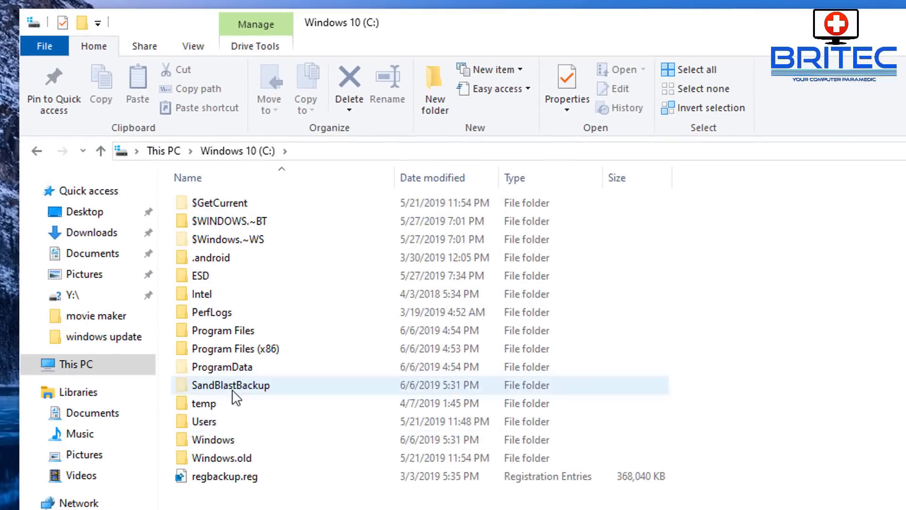
pyautogui.click(239, 464)
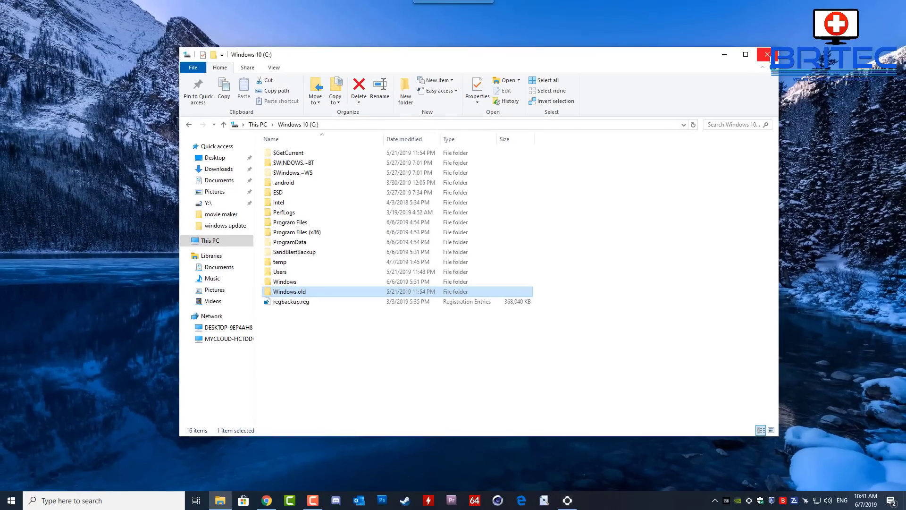
pyautogui.click(766, 55)
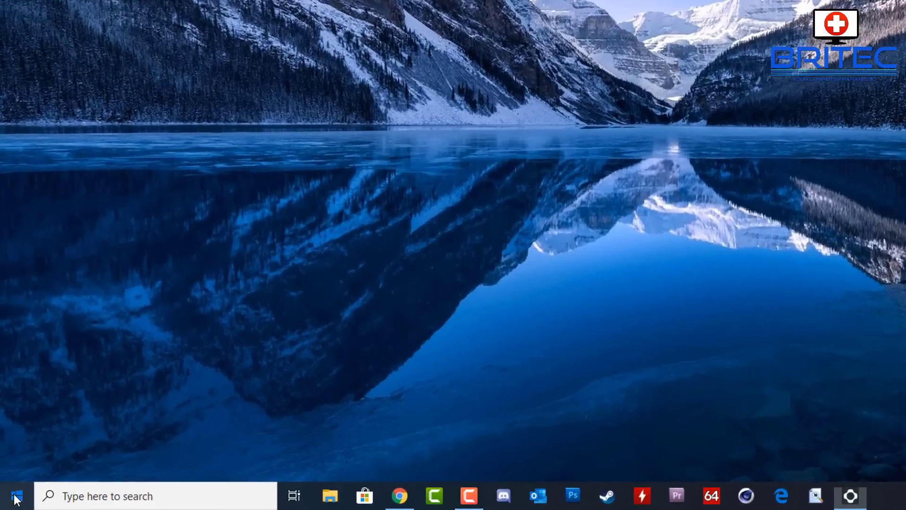
# Open System settings from the Start menu.
pyautogui.click(16, 497)
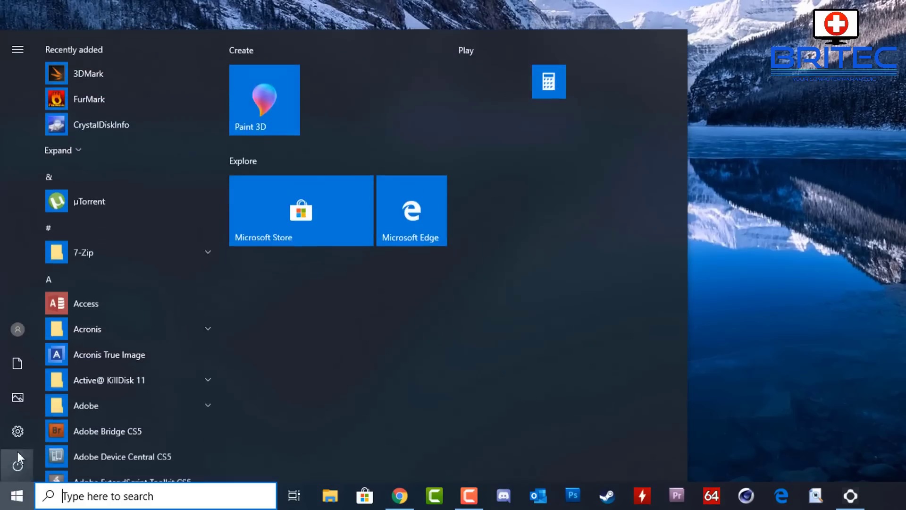
pyautogui.click(17, 434)
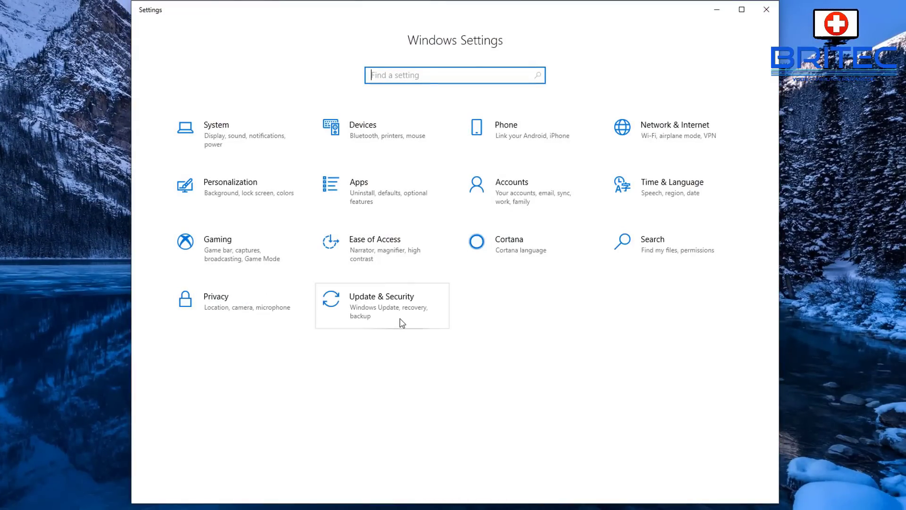
pyautogui.click(247, 141)
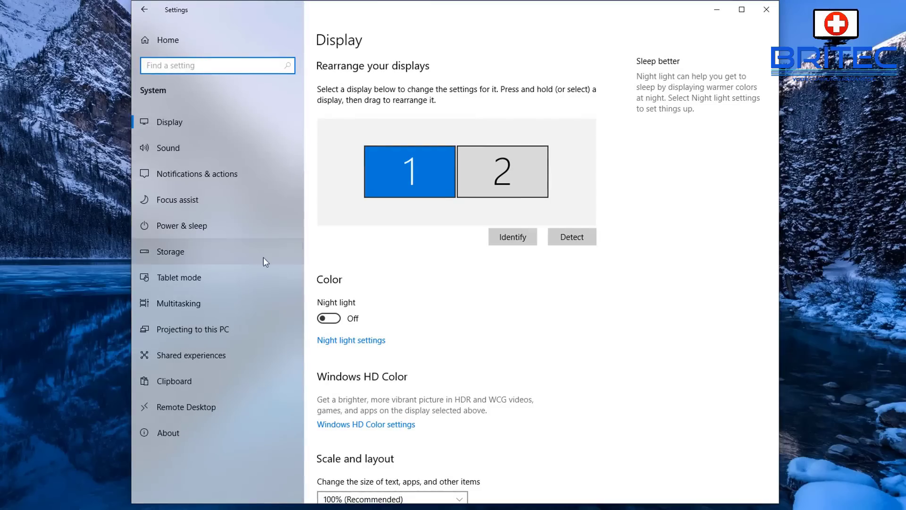
pyautogui.click(185, 250)
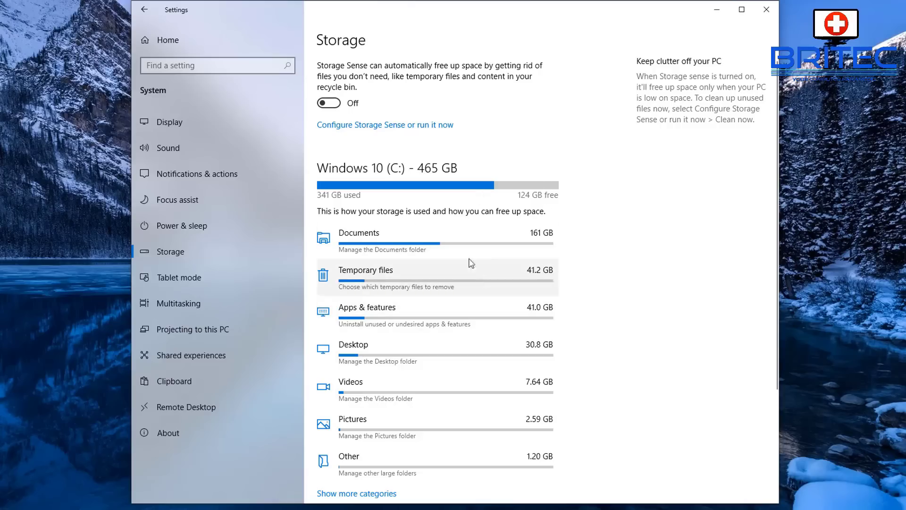
pyautogui.click(405, 132)
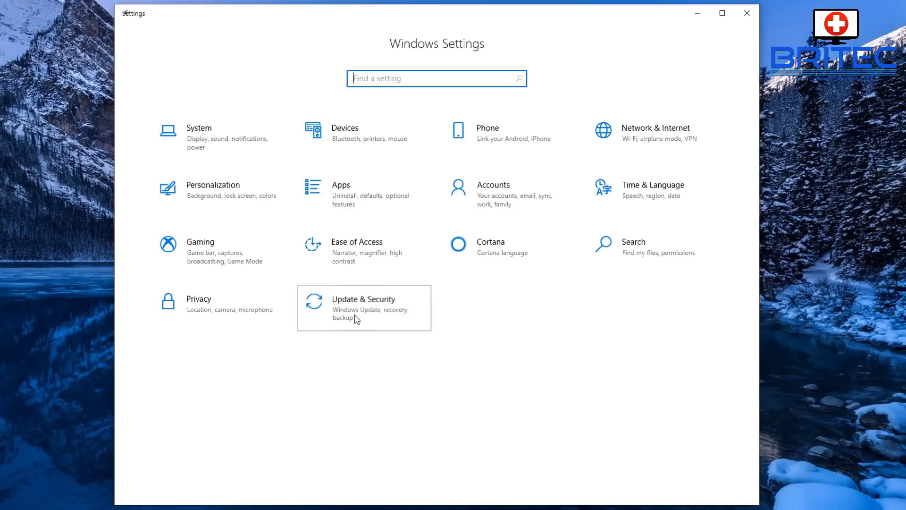
# Check the Recovery page under Update & Security for the rollback option.
pyautogui.click(356, 319)
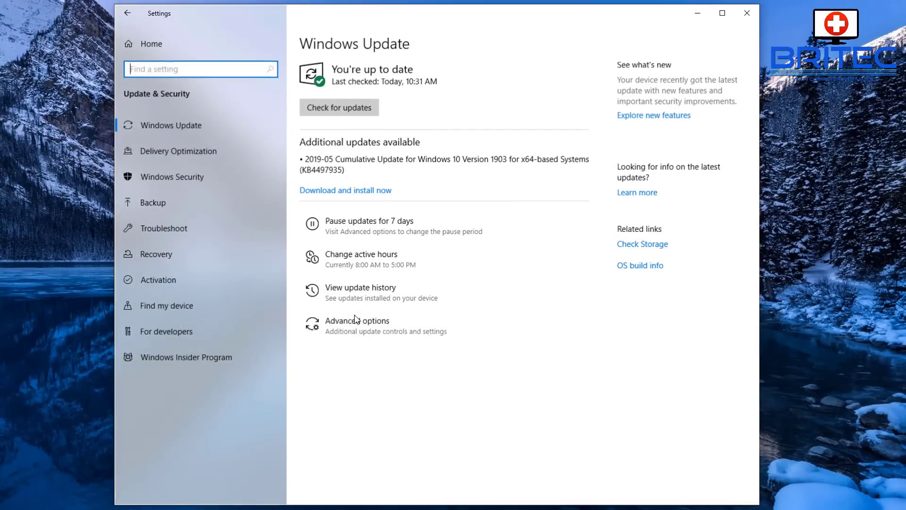
pyautogui.click(175, 253)
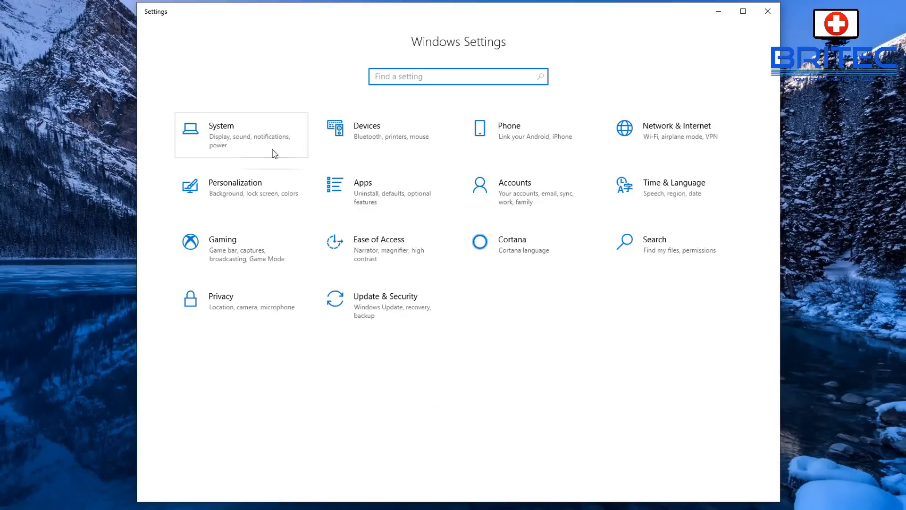
# Tick 'Delete previous versions of Windows' in Storage Sense settings and run Clean now.
pyautogui.click(272, 146)
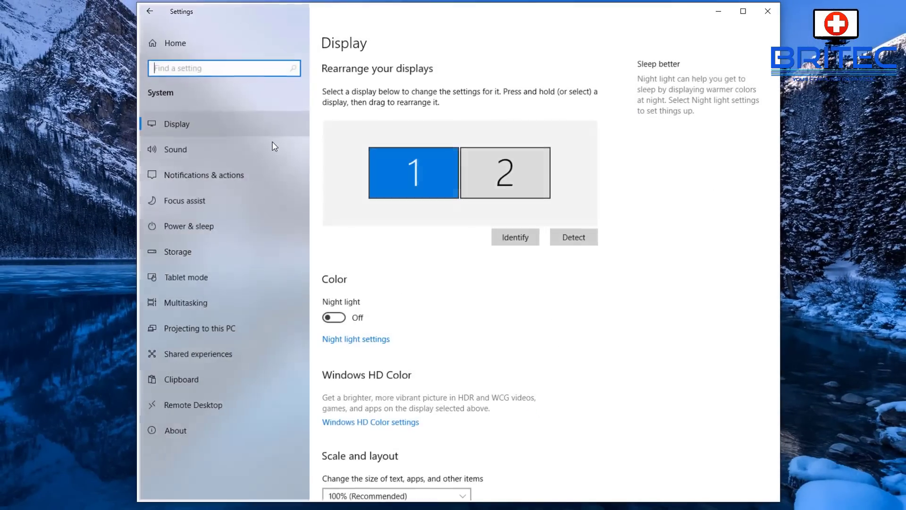
pyautogui.click(186, 250)
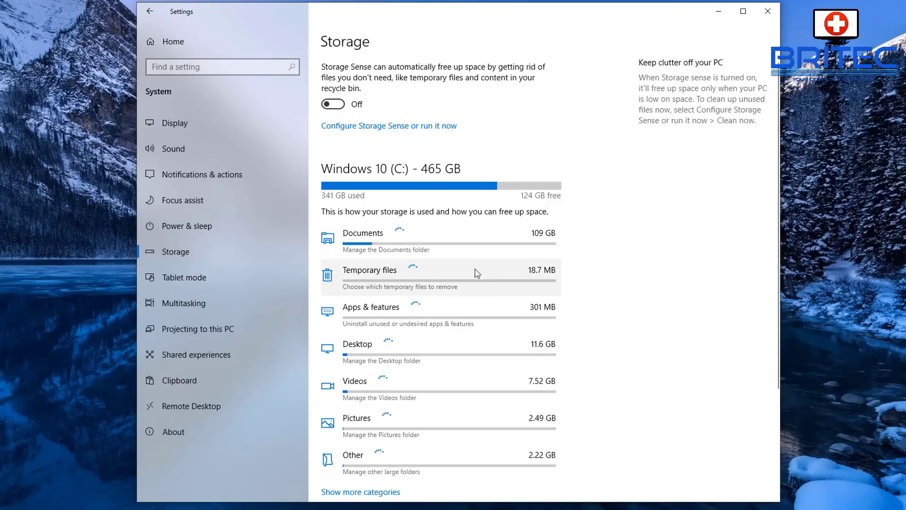
pyautogui.click(411, 126)
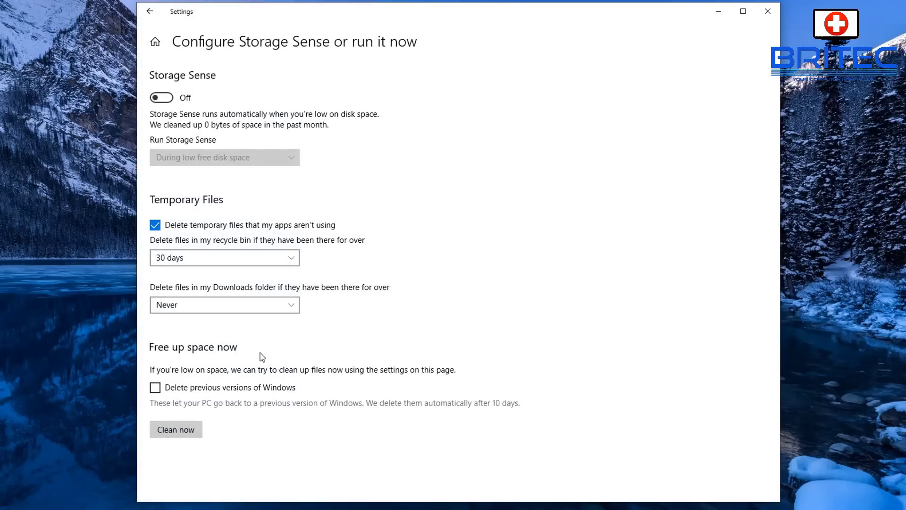
pyautogui.click(155, 388)
pyautogui.click(184, 434)
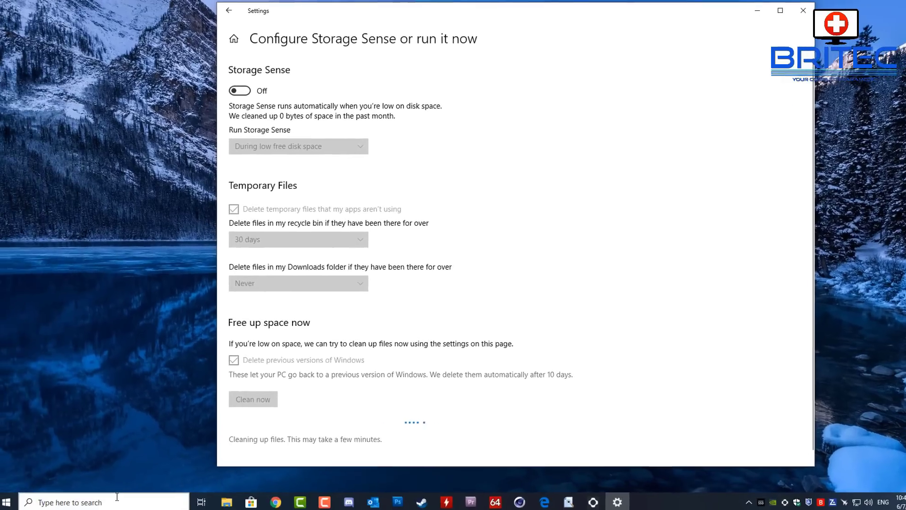
# Launch Disk Cleanup by searching 'cleanup' and select drive Windows 10 (C:).
pyautogui.click(29, 509)
pyautogui.write('cl')
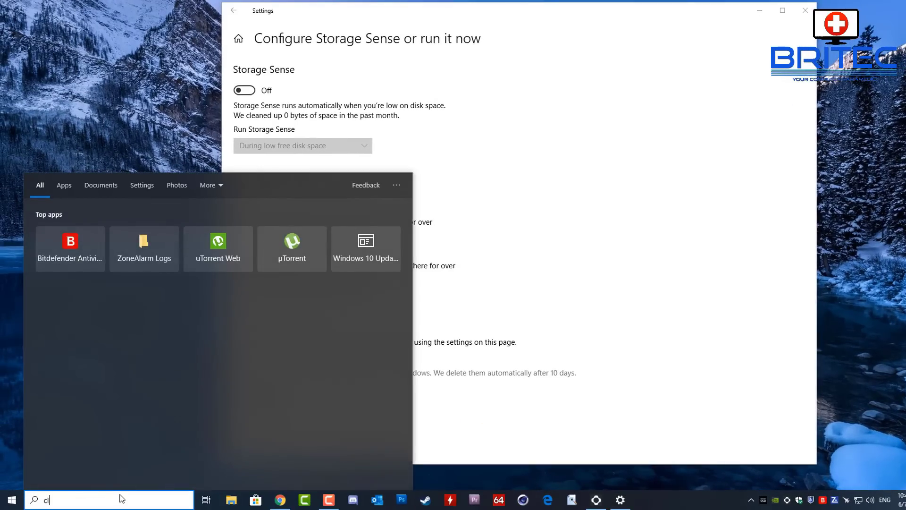
pyautogui.write('eanup')
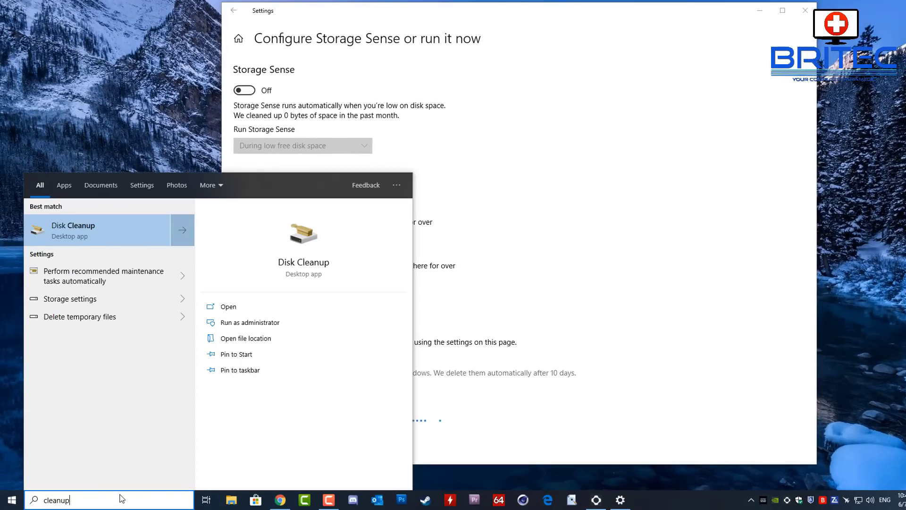
pyautogui.click(61, 231)
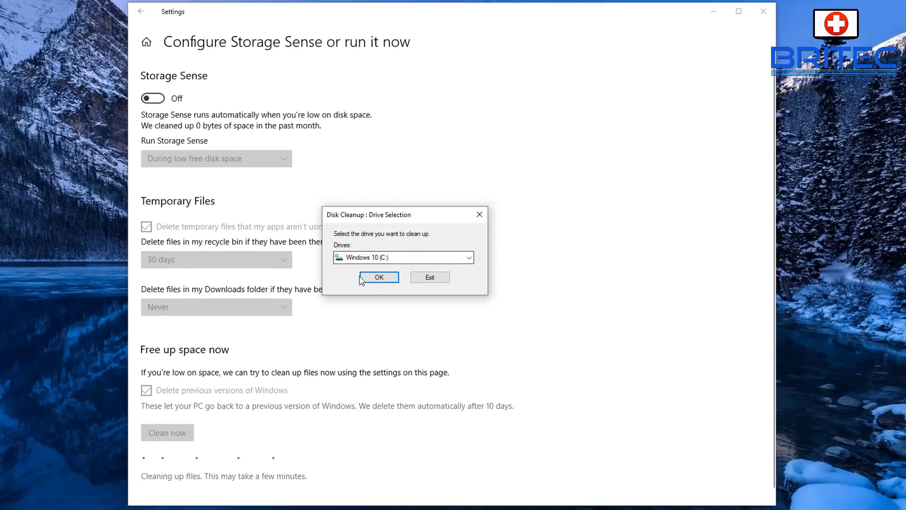
pyautogui.click(378, 278)
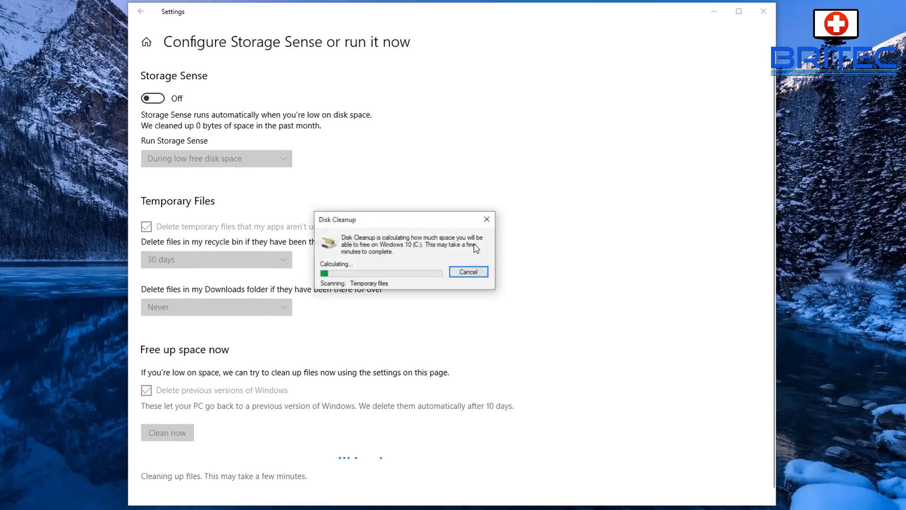
# Center the Disk Cleanup window and read the Temporary Internet Files description.
pyautogui.moveTo(25, 54); pyautogui.dragTo(449, 138)
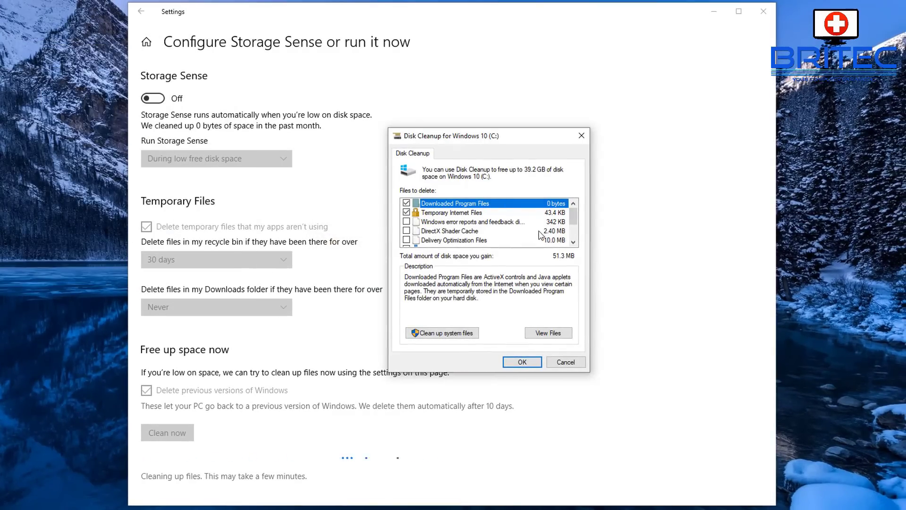
pyautogui.click(567, 212)
pyautogui.moveTo(577, 216)
pyautogui.mouseDown()
pyautogui.moveTo(580, 242)
pyautogui.moveTo(582, 212)
pyautogui.mouseUp()
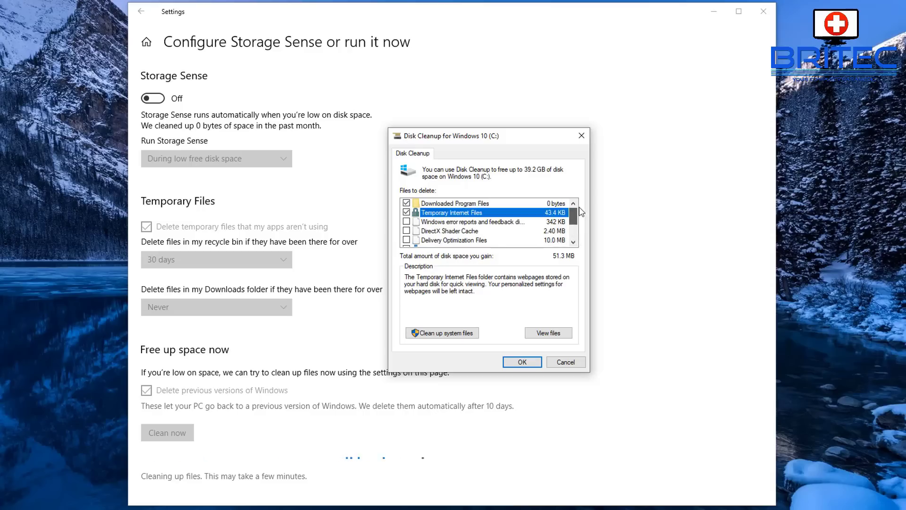
# Rescan Windows 10 (C:) with system files included and center the Disk Cleanup window.
pyautogui.click(451, 334)
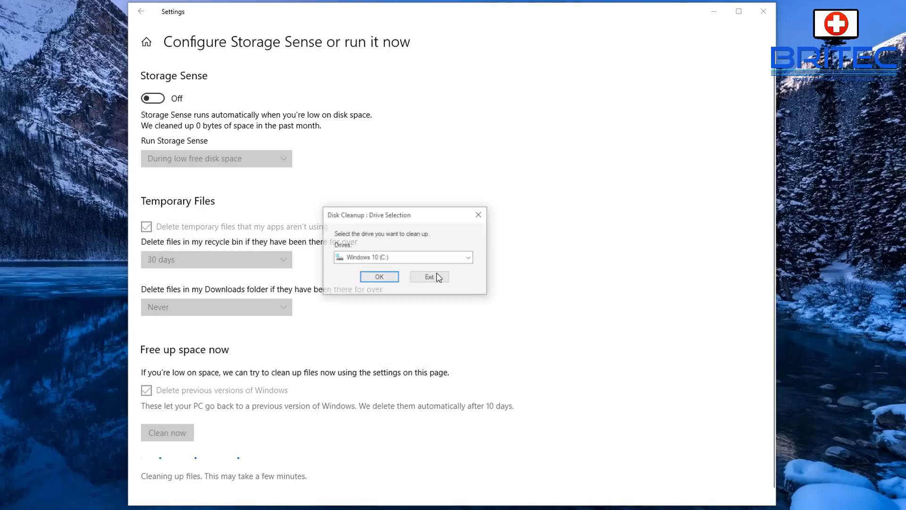
pyautogui.click(385, 278)
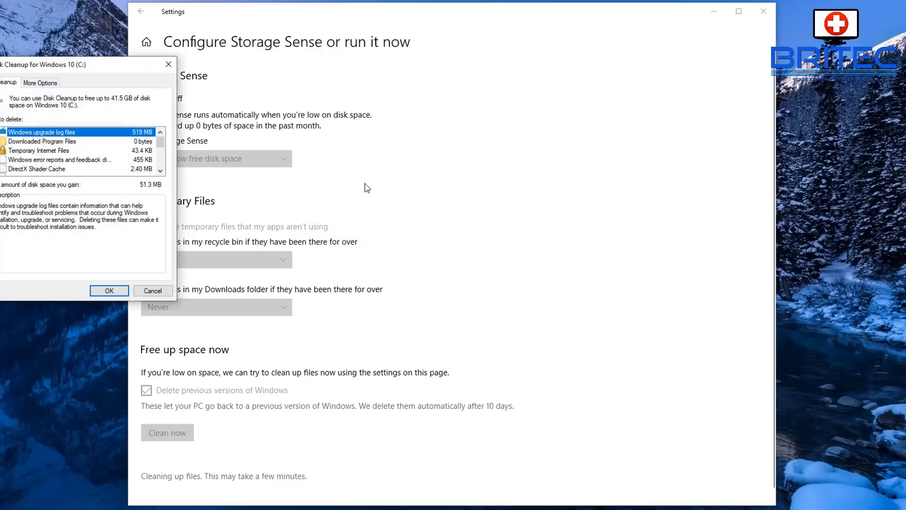
pyautogui.moveTo(102, 66); pyautogui.dragTo(534, 152)
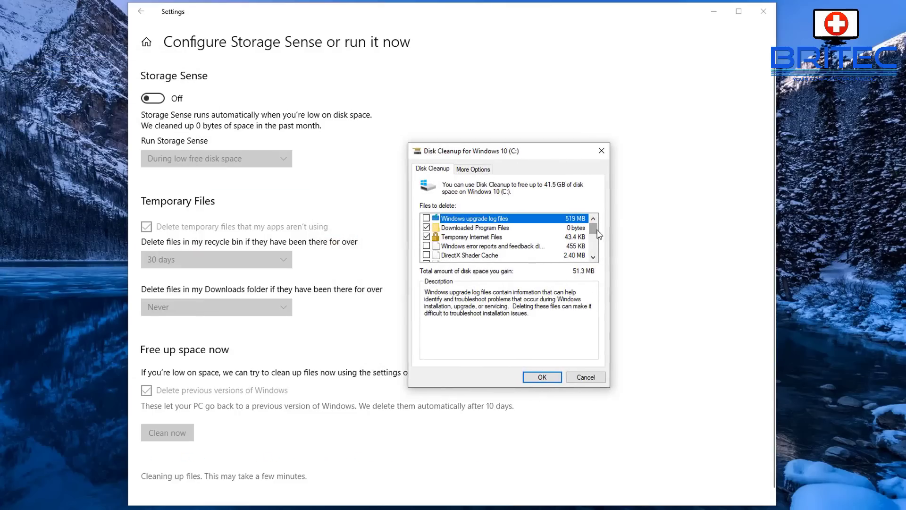
pyautogui.moveTo(599, 234); pyautogui.dragTo(602, 250)
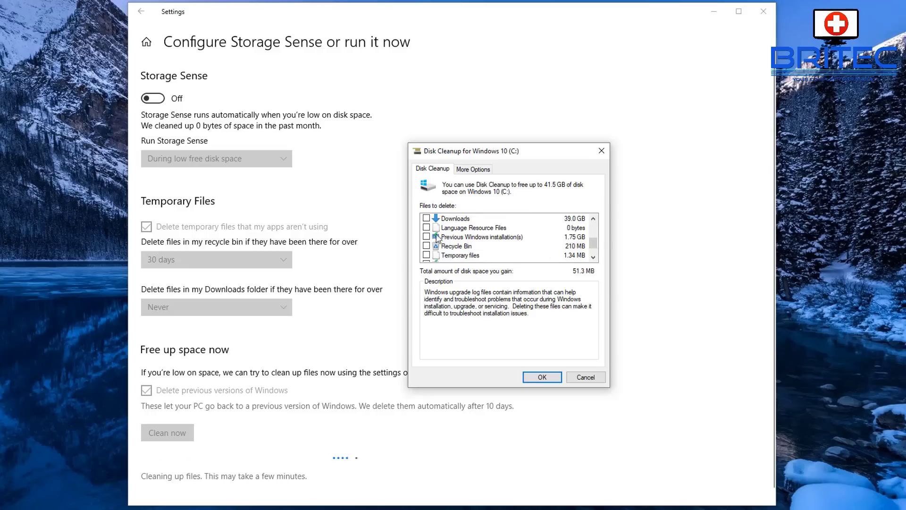
# Untick Previous Windows installation(s), view More Options, then cancel Disk Cleanup.
pyautogui.click(426, 238)
pyautogui.scroll(-1, 592, 245)
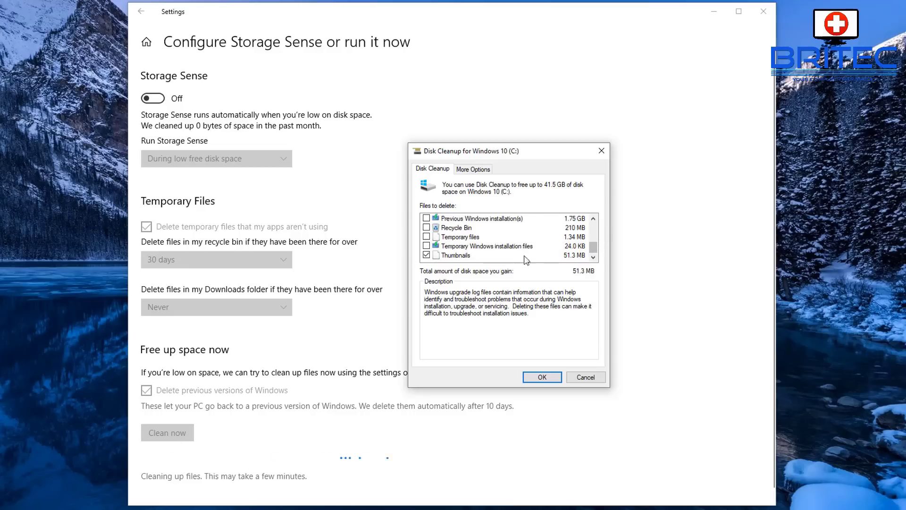
pyautogui.click(472, 170)
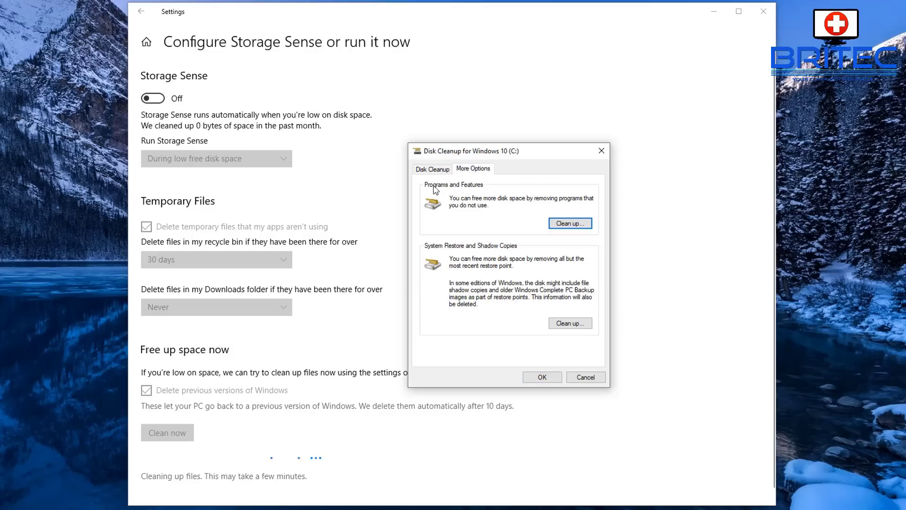
pyautogui.click(584, 380)
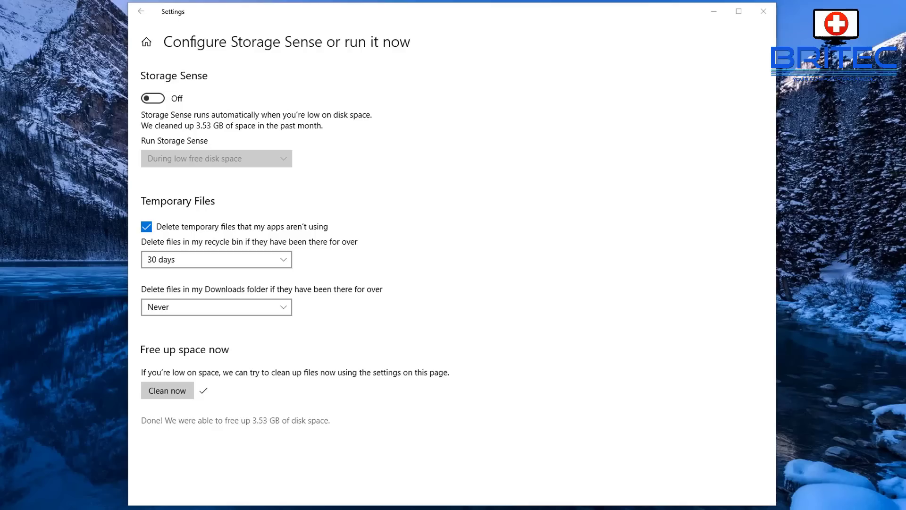
pyautogui.press('super+e')
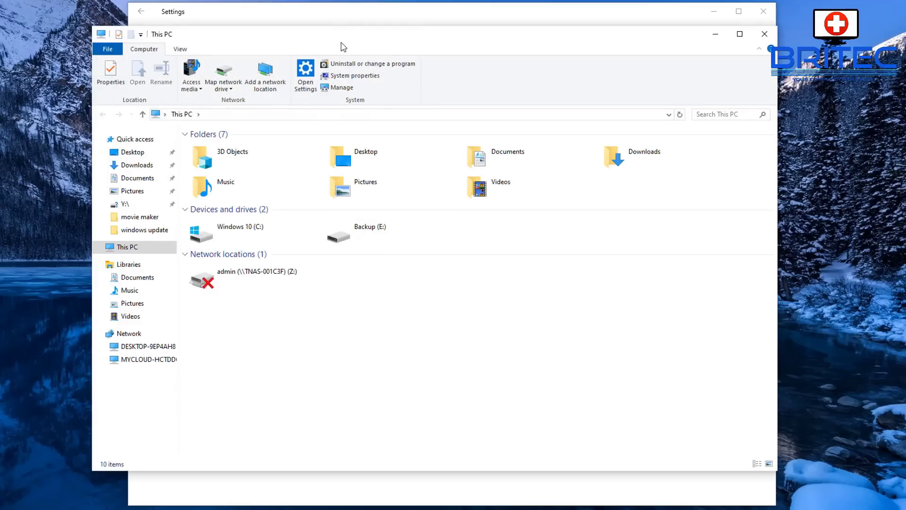
pyautogui.doubleClick(250, 235)
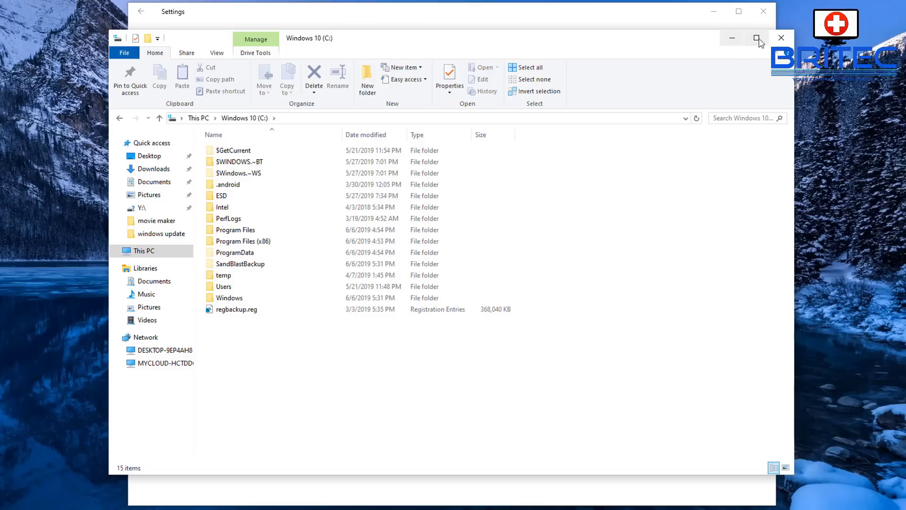
pyautogui.click(780, 38)
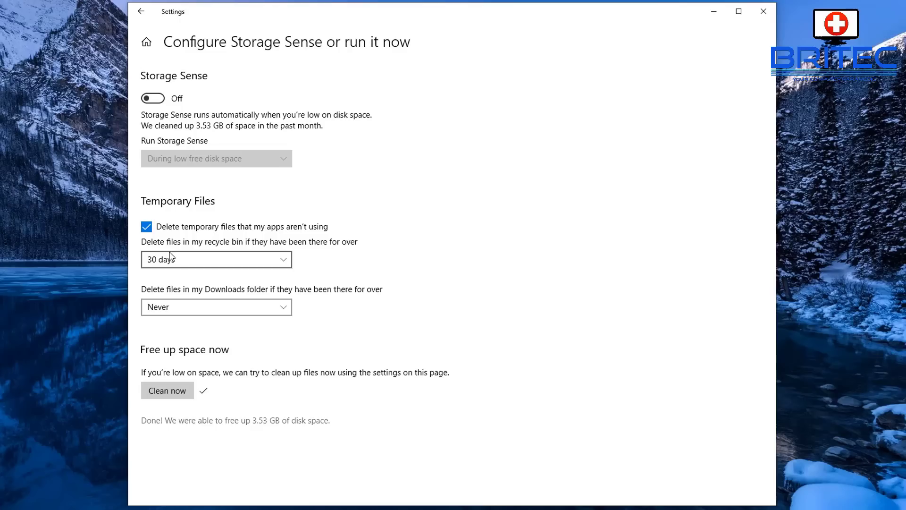
# Switch Storage Sense on and set it to run every week.
pyautogui.click(155, 99)
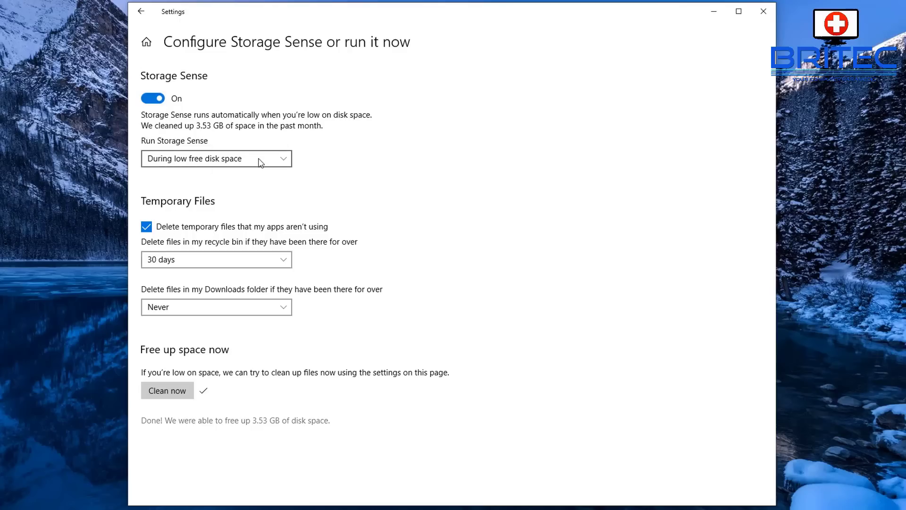
pyautogui.click(281, 159)
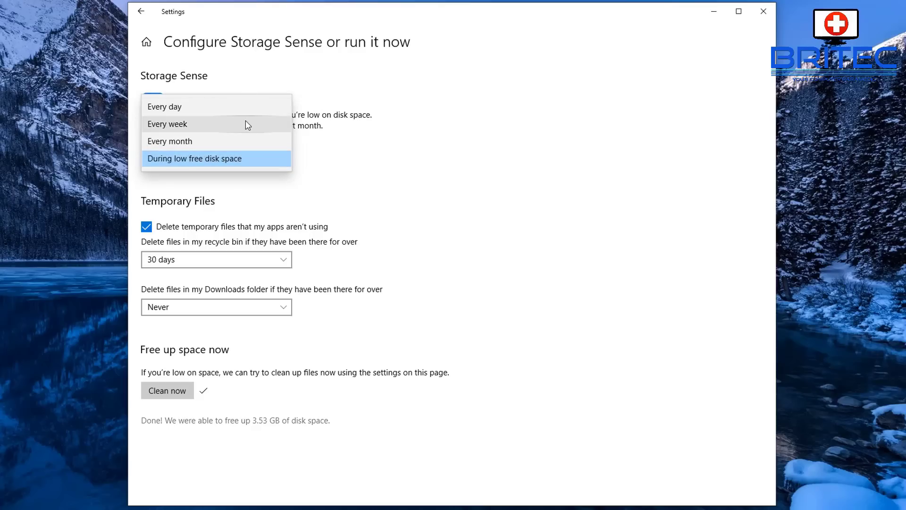
pyautogui.click(209, 125)
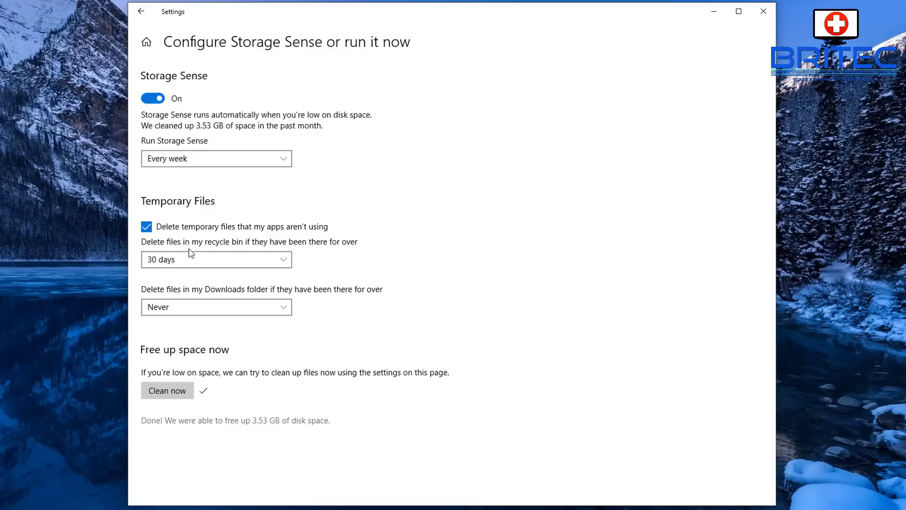
# Set recycle bin files to be deleted after 14 days.
pyautogui.click(243, 262)
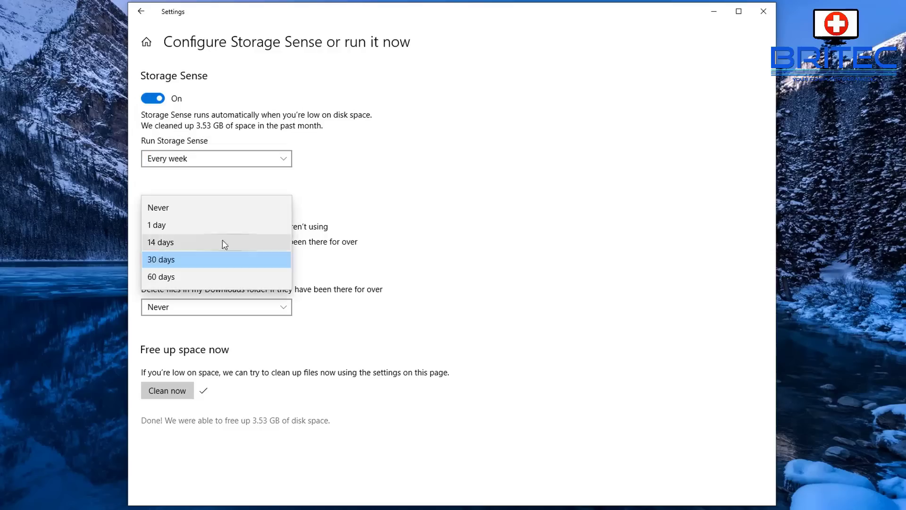
pyautogui.click(409, 264)
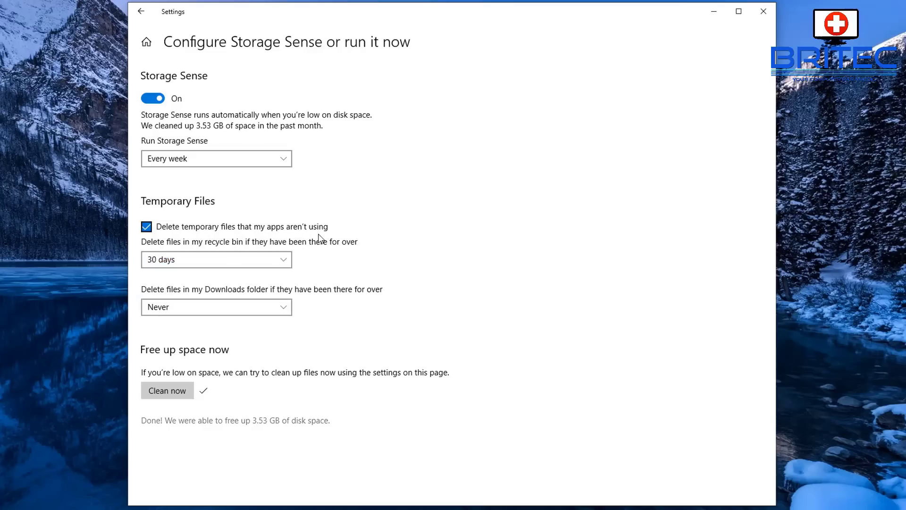
pyautogui.click(277, 260)
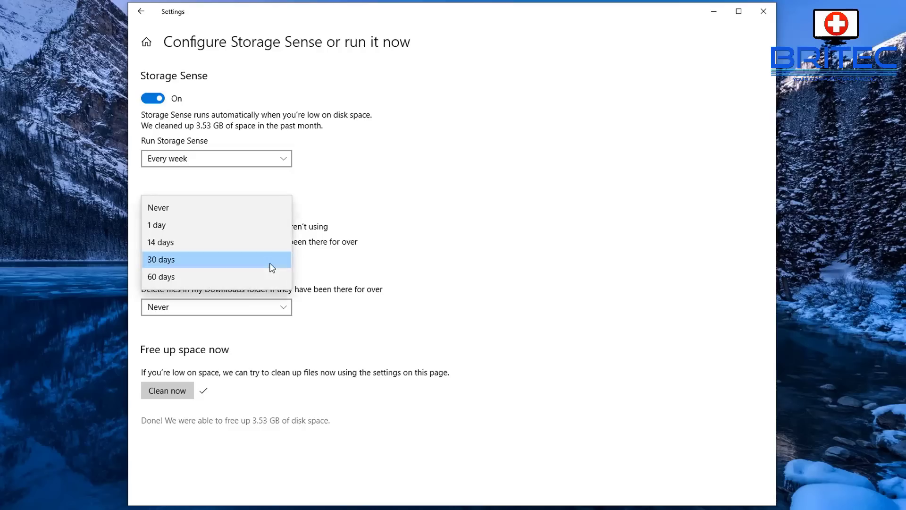
pyautogui.click(178, 244)
pyautogui.click(172, 260)
pyautogui.click(172, 260)
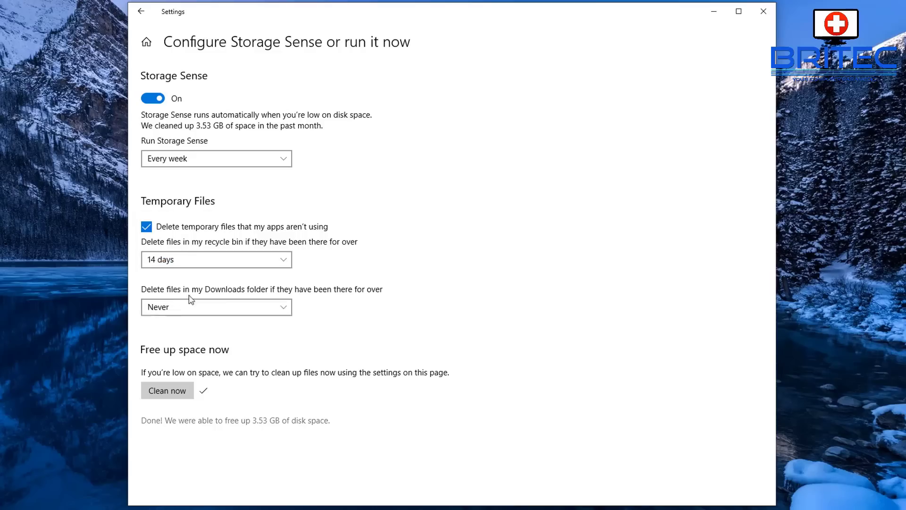
# Leave the Downloads folder setting at Never and open File Explorer at This PC.
pyautogui.click(184, 308)
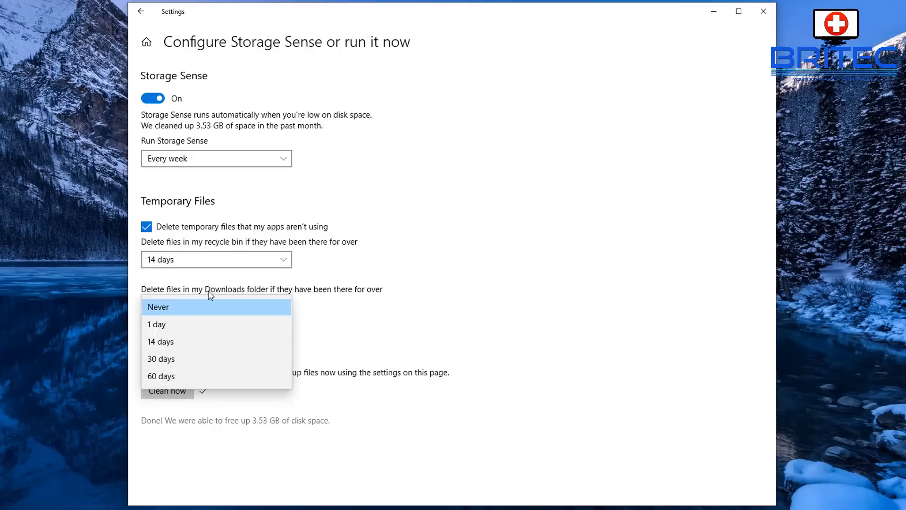
pyautogui.click(208, 292)
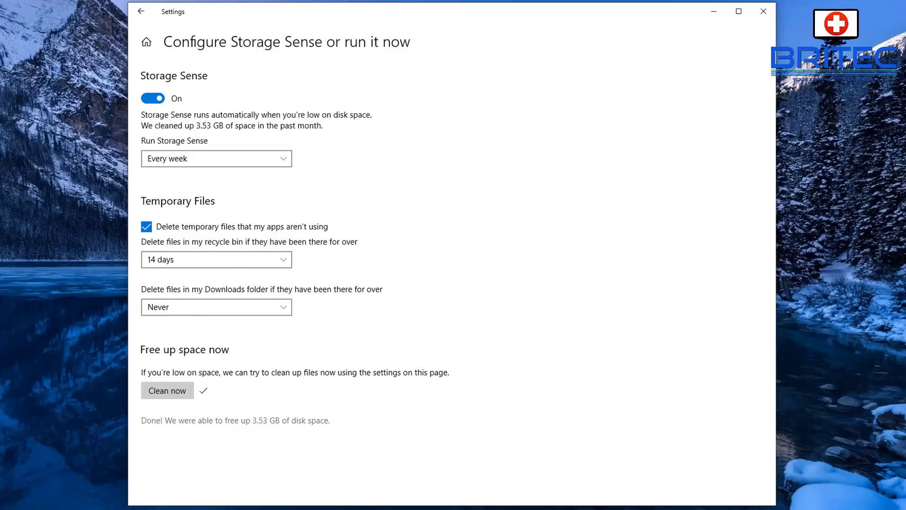
pyautogui.press('super+e')
pyautogui.click(638, 165)
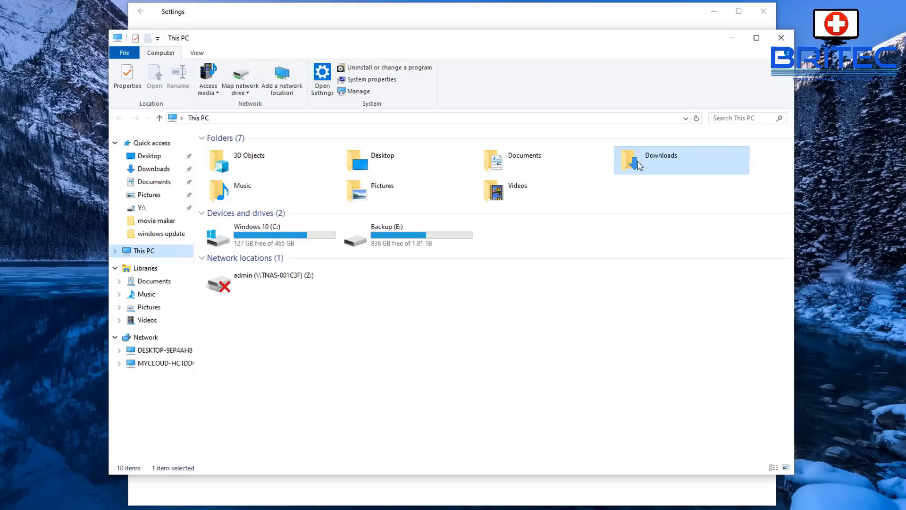
pyautogui.rightClick(638, 165)
pyautogui.click(678, 405)
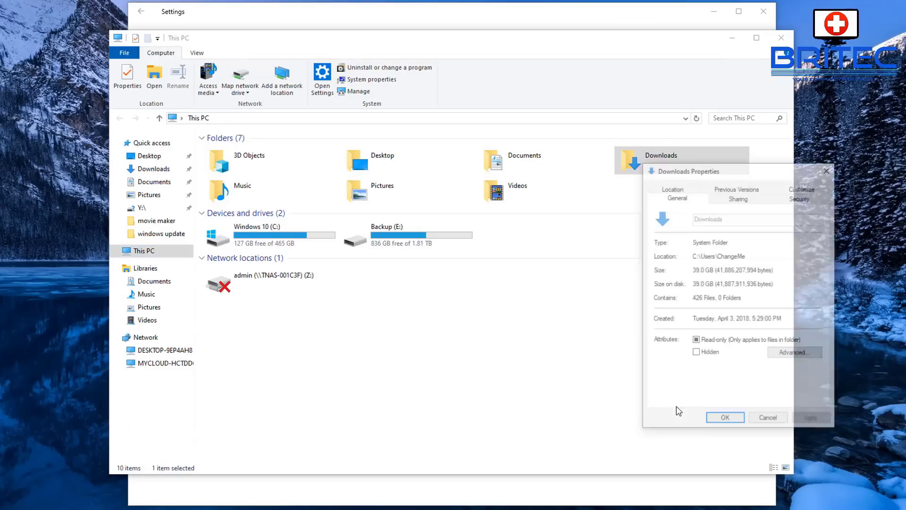
pyautogui.moveTo(747, 171); pyautogui.dragTo(630, 142)
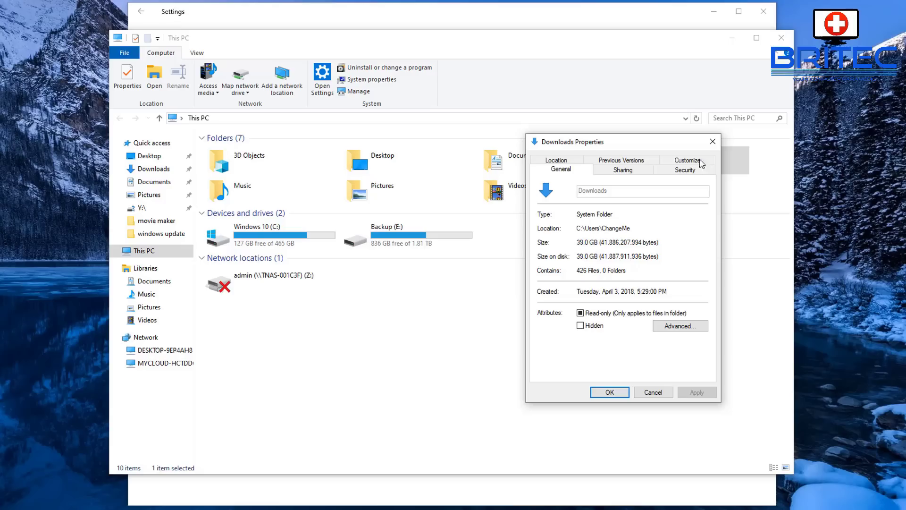
pyautogui.click(711, 143)
pyautogui.click(781, 38)
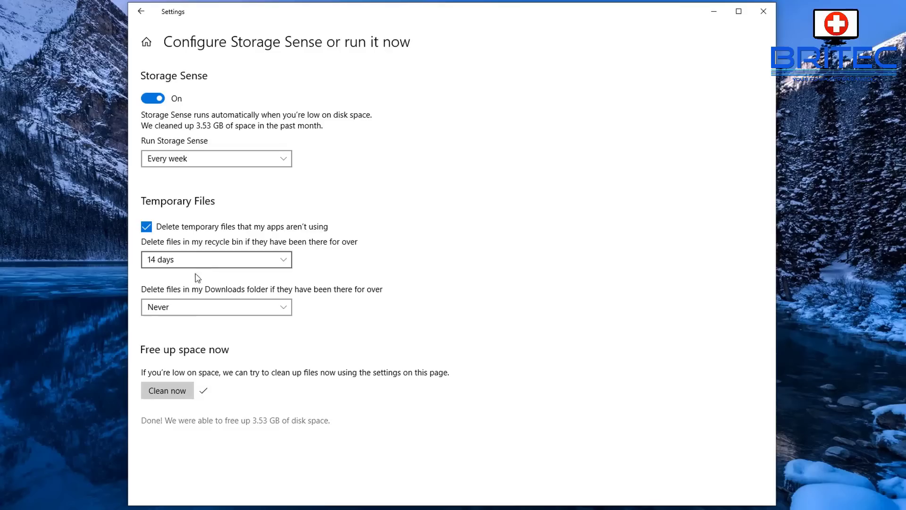
# Delete Downloads files after 1 day and run Clean now, freeing 9.91 GB.
pyautogui.click(193, 307)
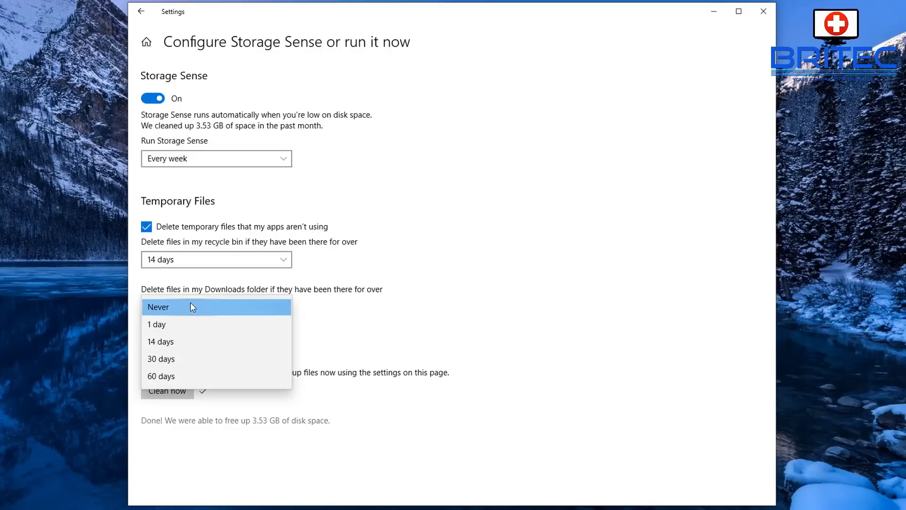
pyautogui.click(187, 324)
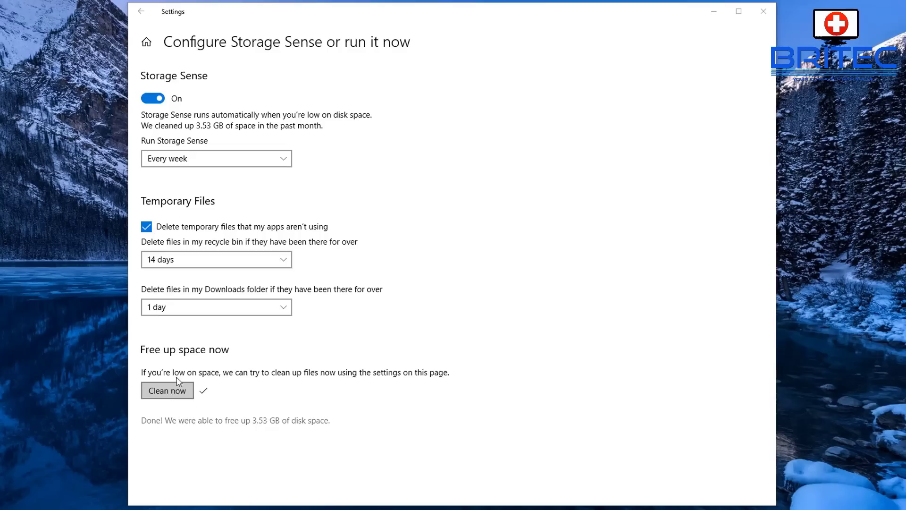
pyautogui.click(170, 392)
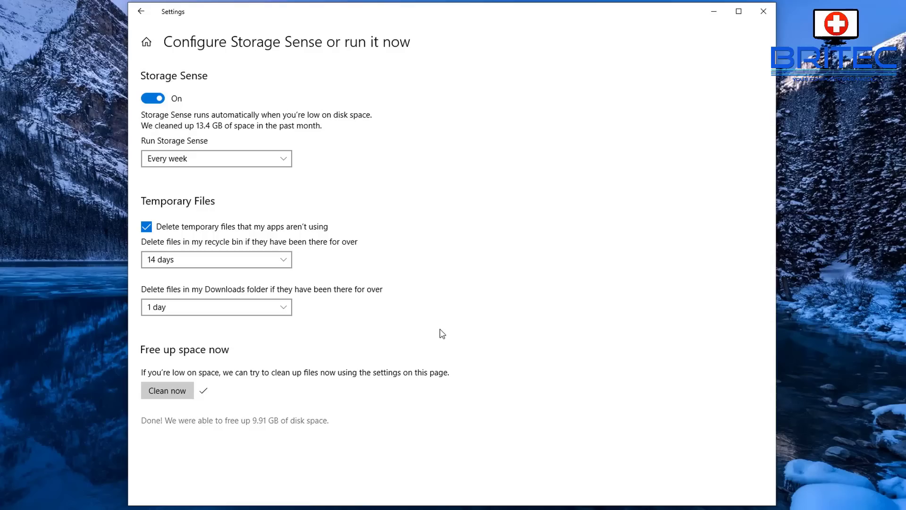
# Go back to the Storage overview, scroll through the usage categories, and close Settings.
pyautogui.click(139, 13)
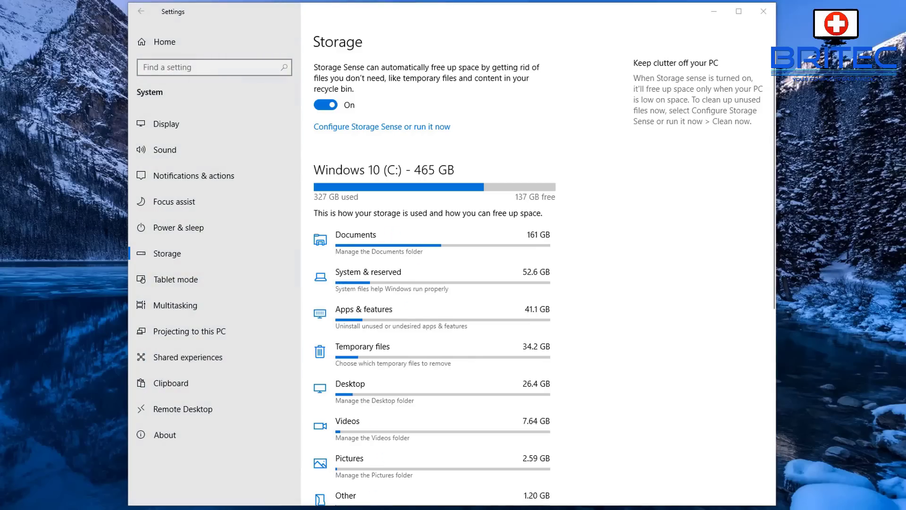
pyautogui.scroll(-5, 668, 366)
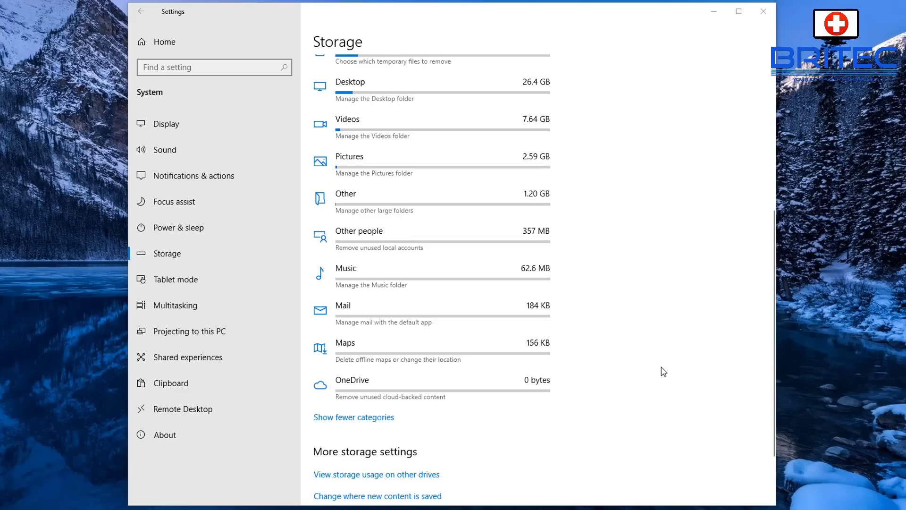
pyautogui.scroll(5, 664, 371)
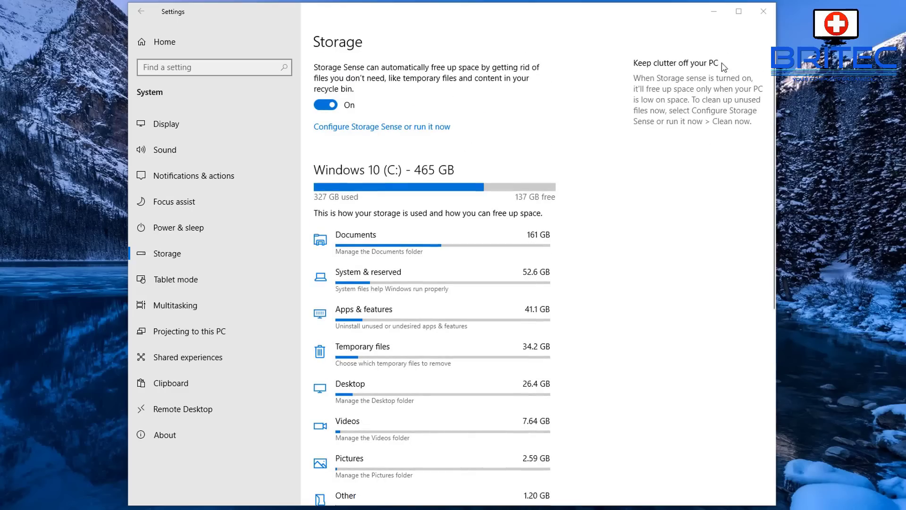
pyautogui.click(764, 17)
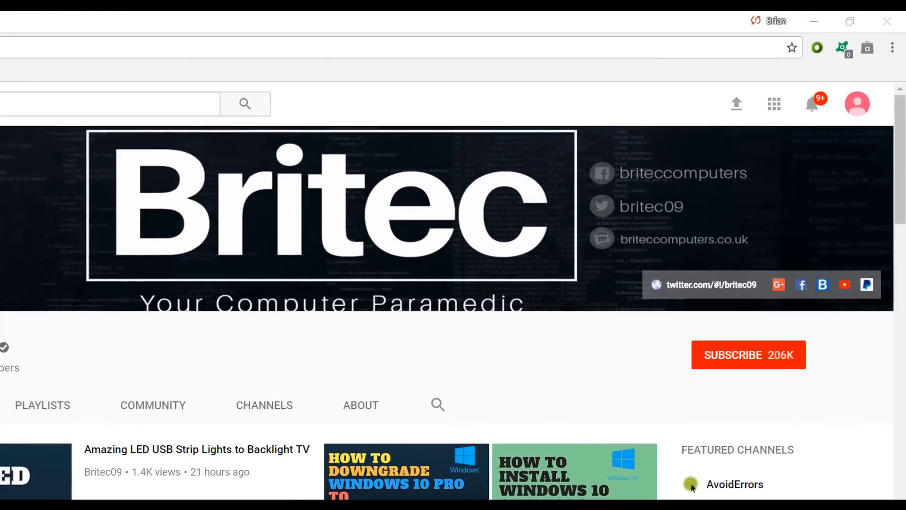
# Subscribe to the Britec YouTube channel.
pyautogui.click(759, 367)
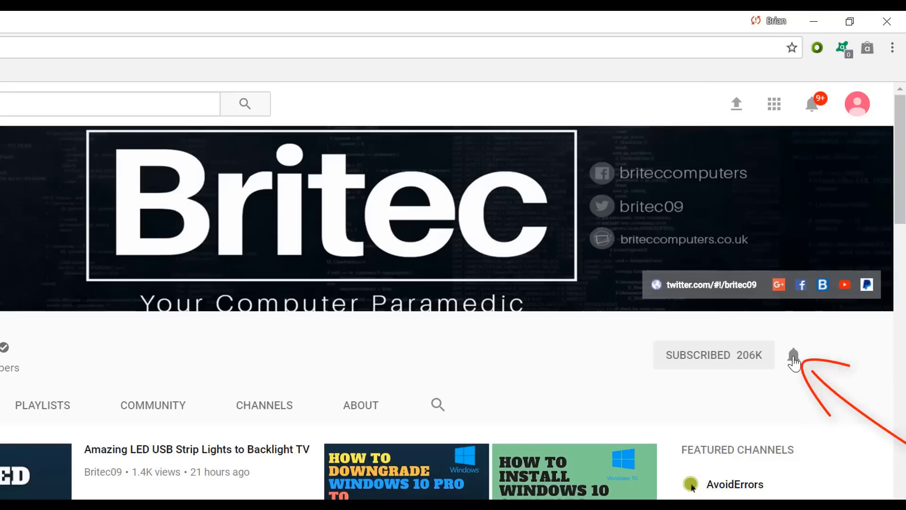